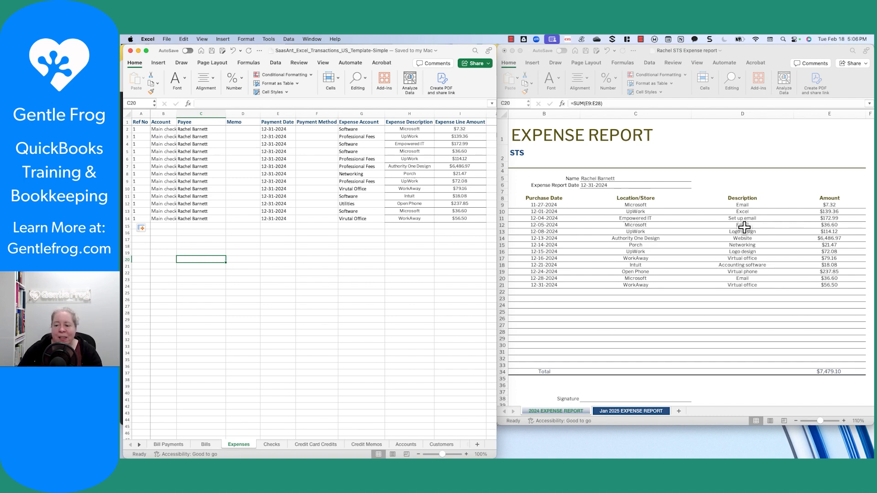
- Check the Total amount on the expense report and bring the SaasAnt template workbook to full screen
left_click(832, 370)
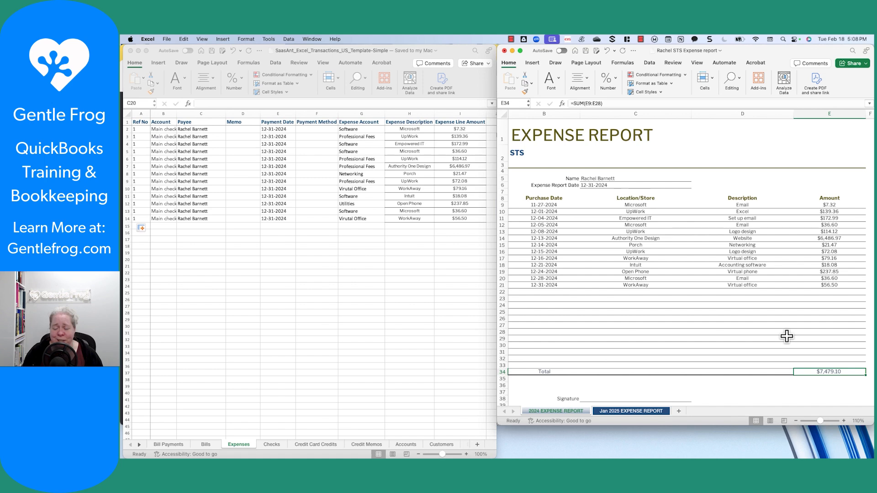
left_click(405, 271)
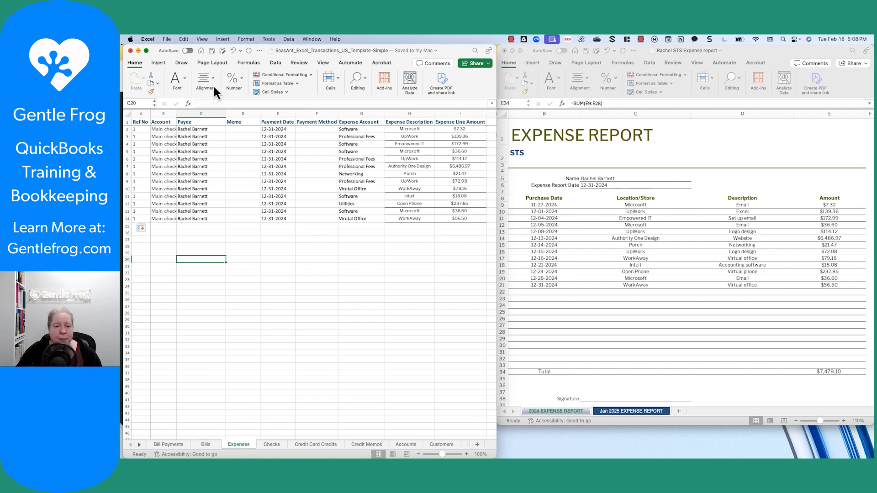
left_click(147, 51)
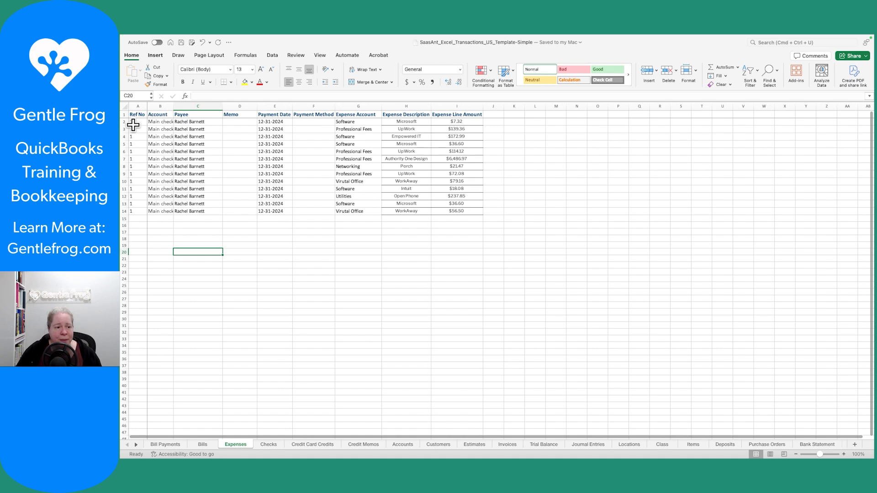
- Check the Ref No entries and widen the Account column on the Expenses sheet to fit the full account name
left_click_drag(133, 124, 134, 219)
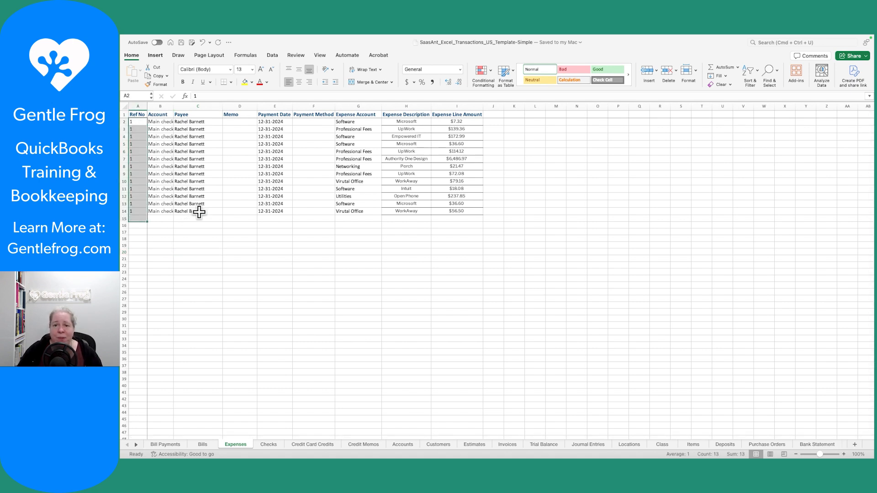
left_click(217, 217)
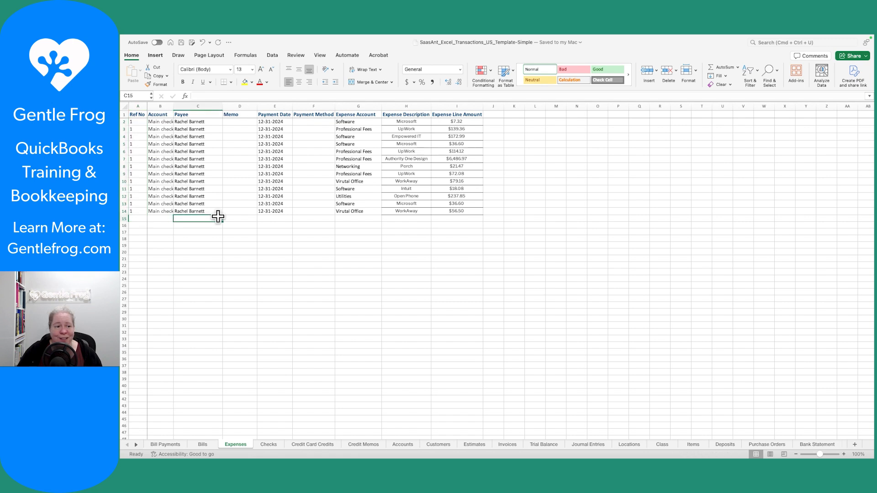
left_click(162, 122)
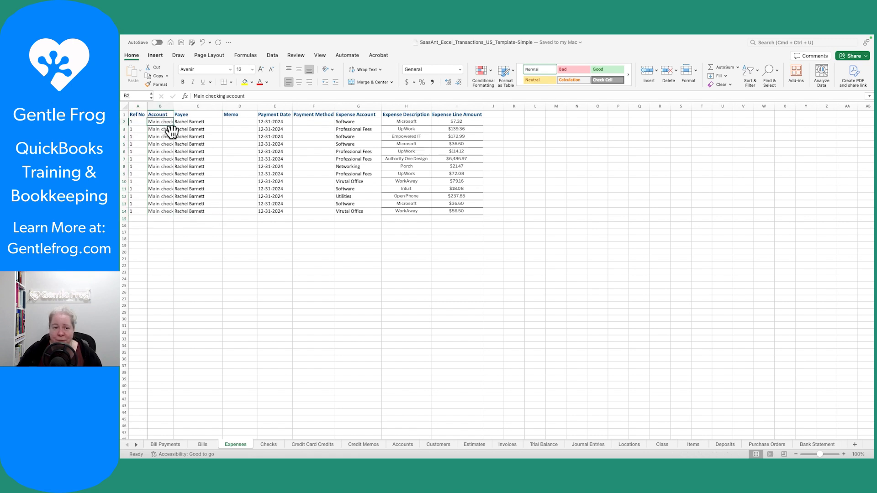
left_click_drag(174, 109, 203, 108)
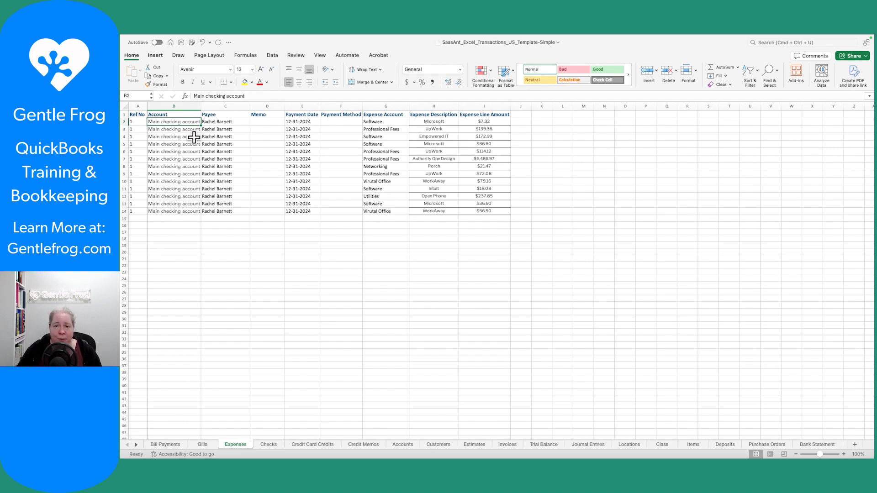
- Review the Payee, Payment Date, Expense Account, Expense Description and Expense Line Amount columns on the Expenses sheet
left_click(233, 129)
left_click(299, 129)
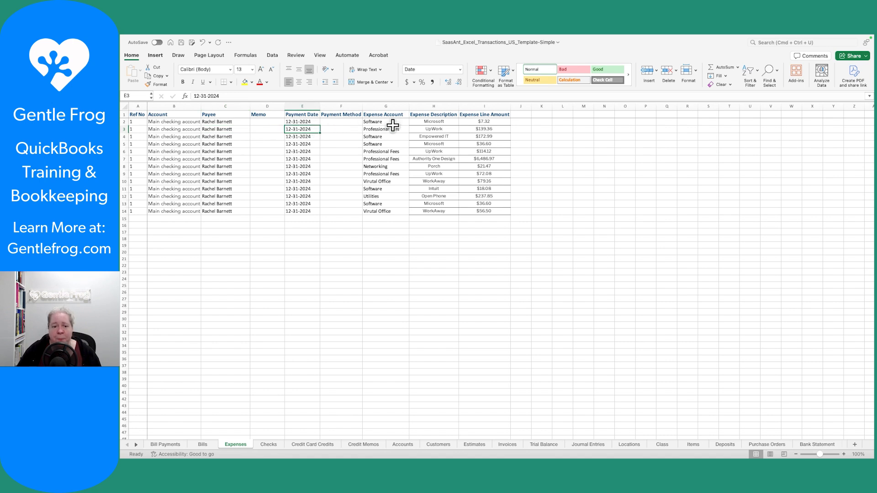
left_click_drag(389, 121, 388, 218)
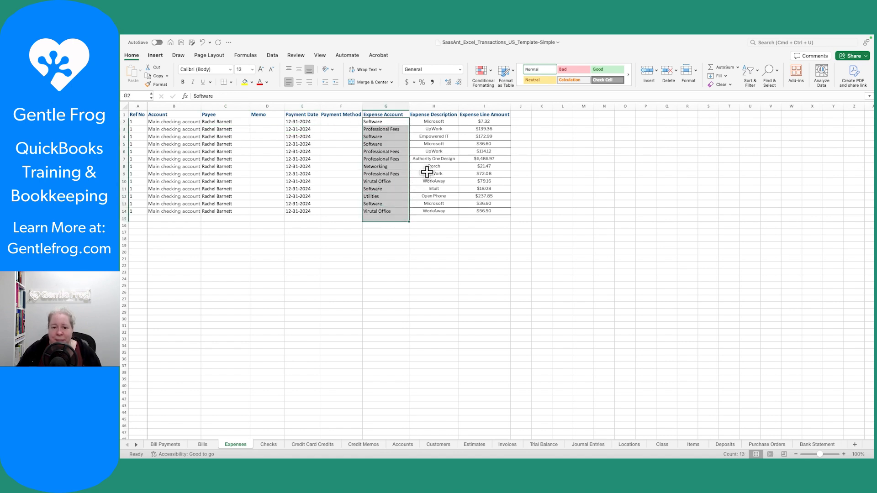
left_click_drag(440, 123, 440, 211)
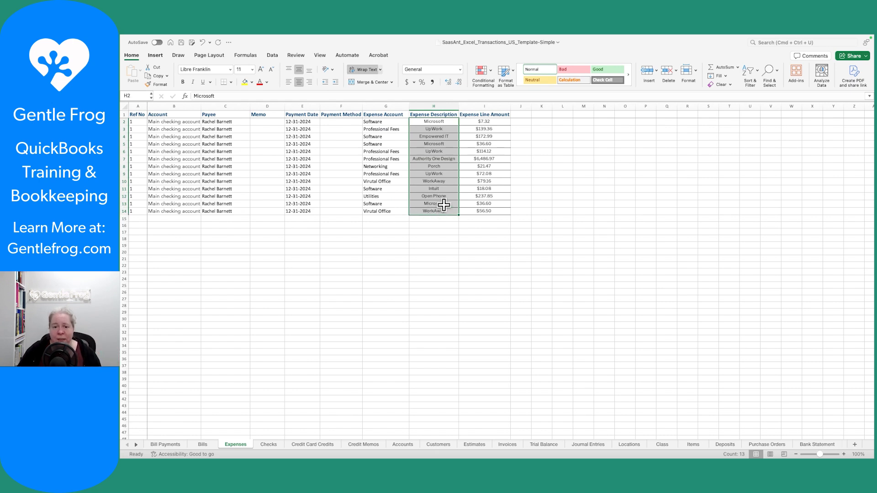
left_click_drag(497, 122, 492, 213)
left_click(577, 224)
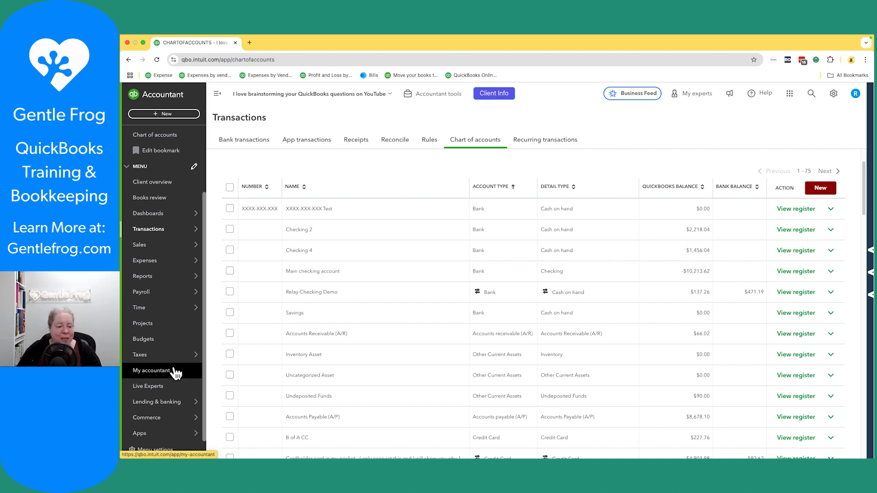
- Switch to QuickBooks Online and launch the Bulk Import Excel app from the apps overview
mouse_move(160, 438)
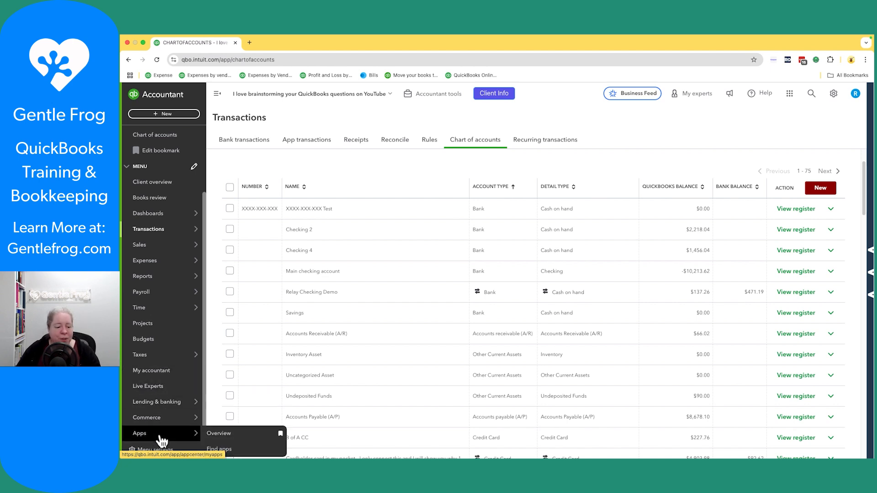
left_click(223, 438)
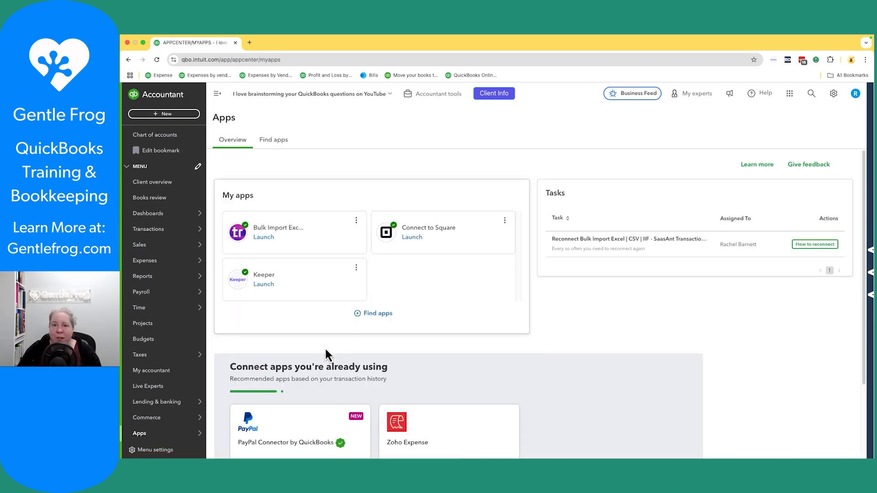
left_click(268, 238)
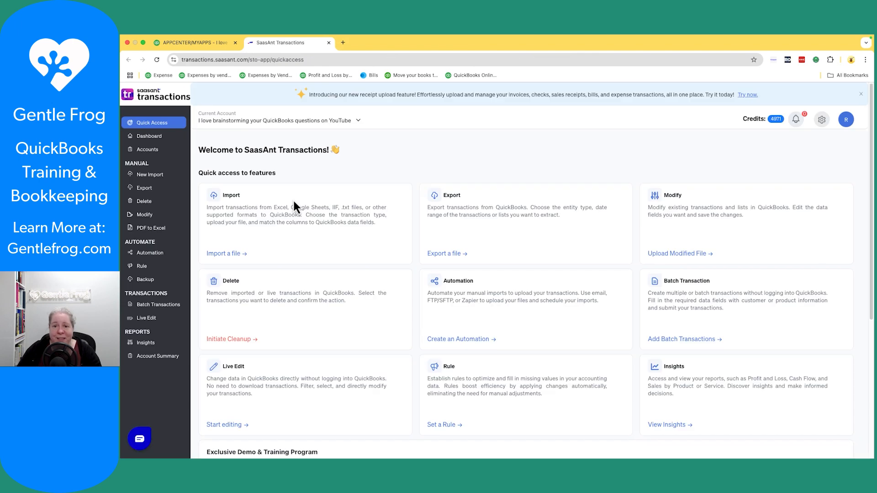
- Start a file import for the Expenses transaction type and clear the unprocessed file from previous uploads
left_click(223, 255)
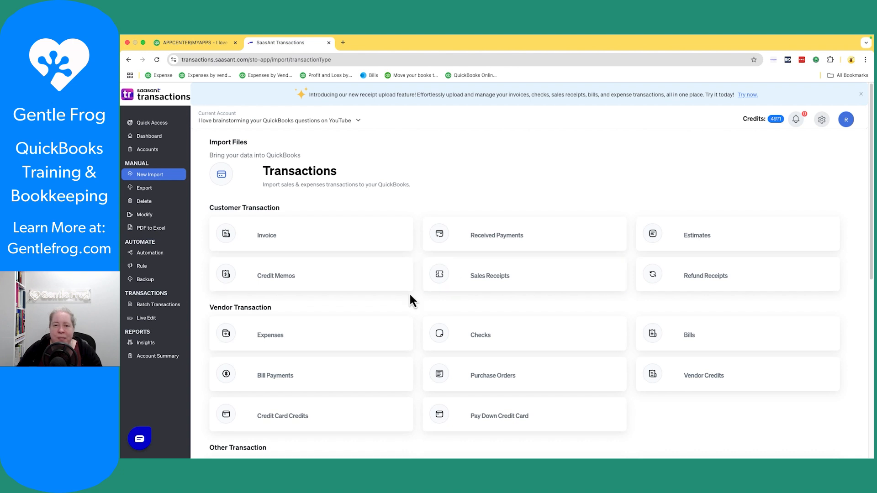
left_click(284, 341)
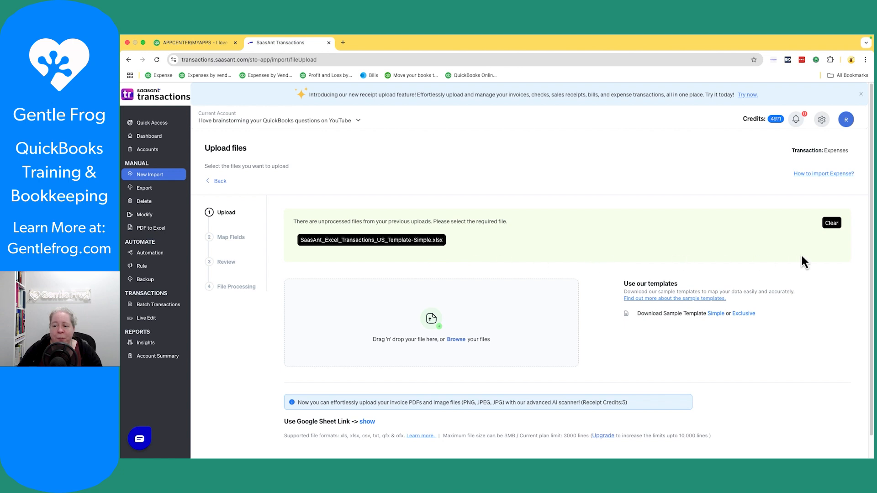
left_click(832, 223)
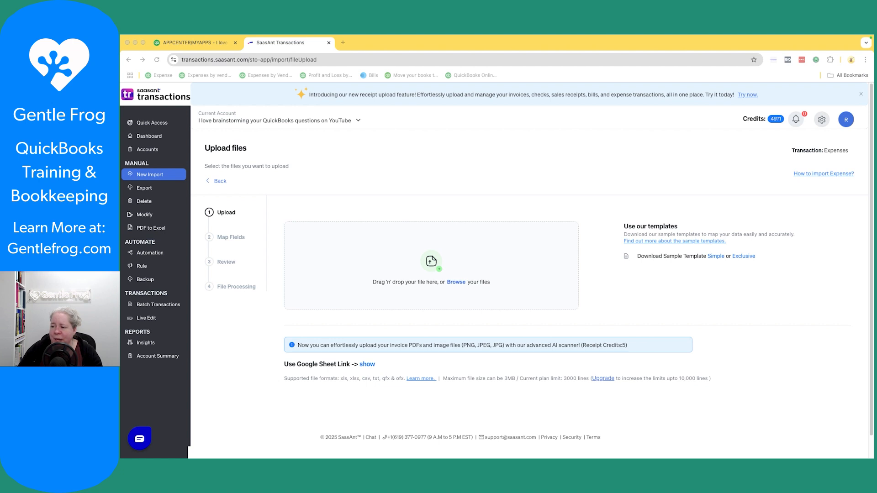
- Upload SaasAnt_Excel_Transactions_US_Template-Simple.xlsx and select its Expenses sheet for field mapping
left_click_drag(876, 246, 459, 264)
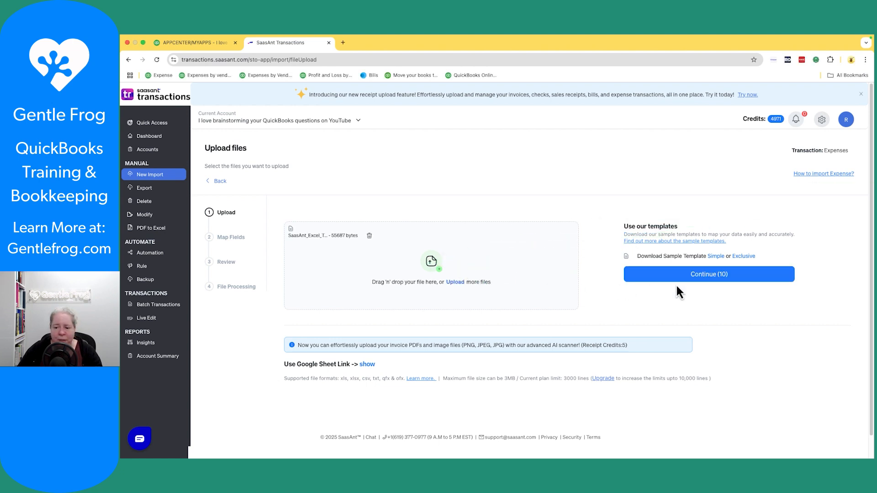
left_click(729, 276)
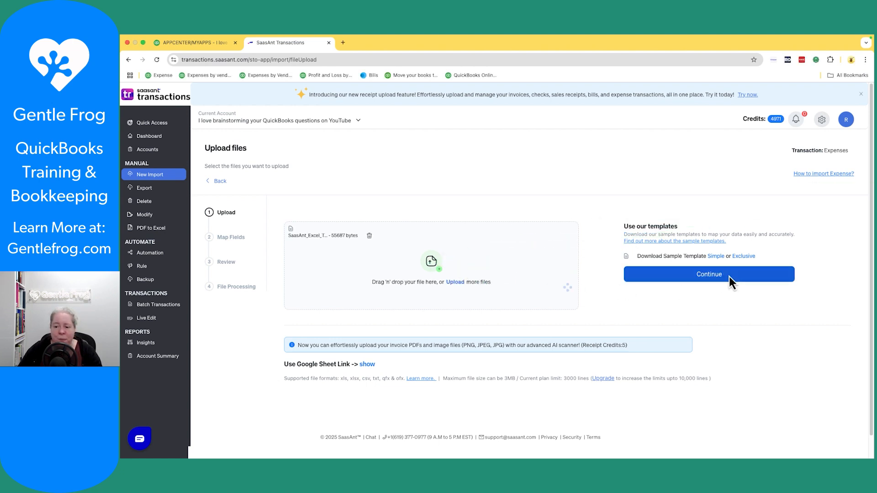
left_click(377, 232)
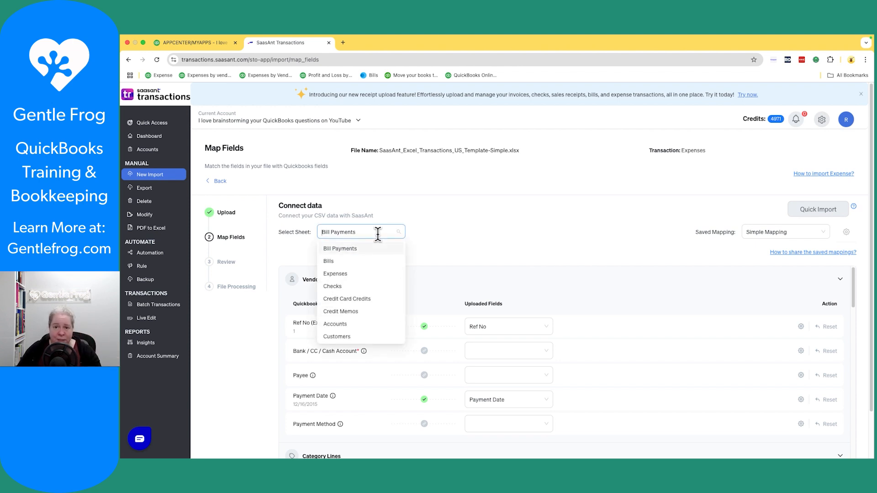
left_click(358, 274)
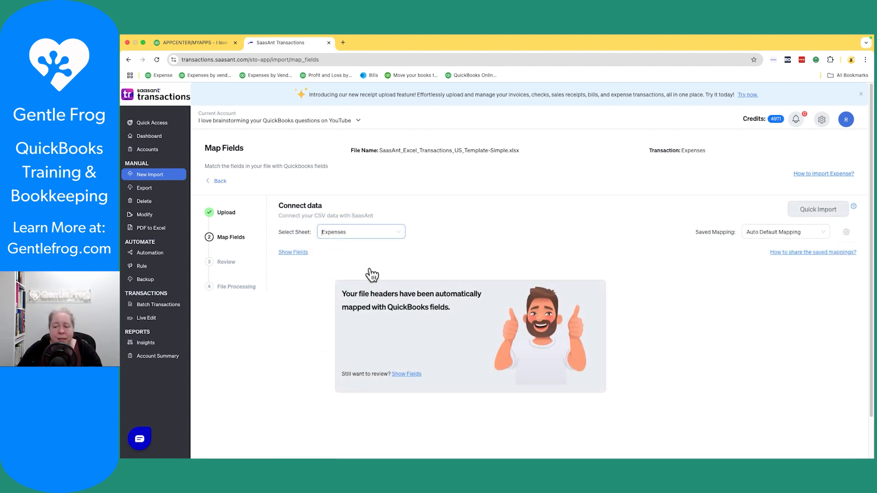
- Continue to the review with Auto Default Mapping, upload all the expense rows to QuickBooks and show the import results
scroll(729, 325, "down", 2)
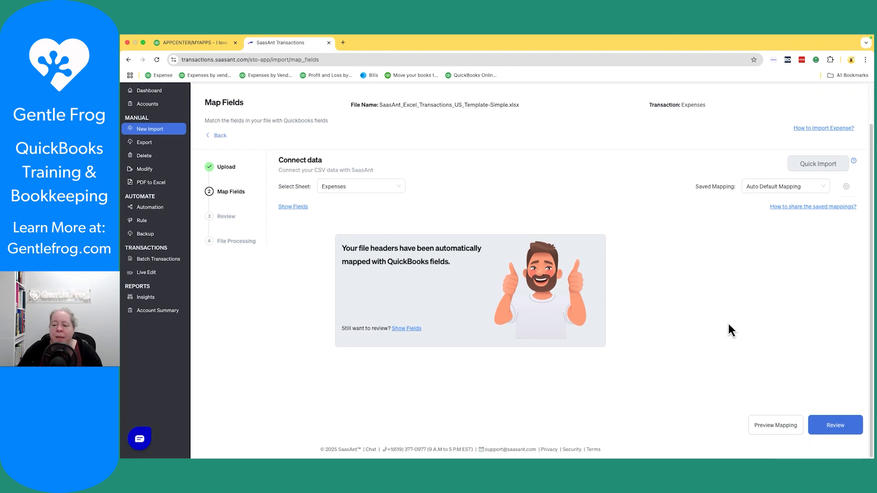
scroll(822, 382, "up", 2)
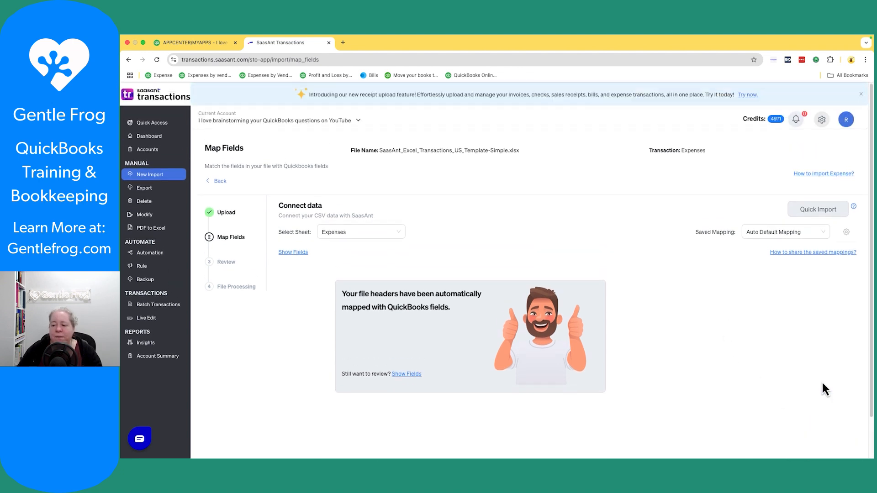
scroll(823, 382, "down", 2)
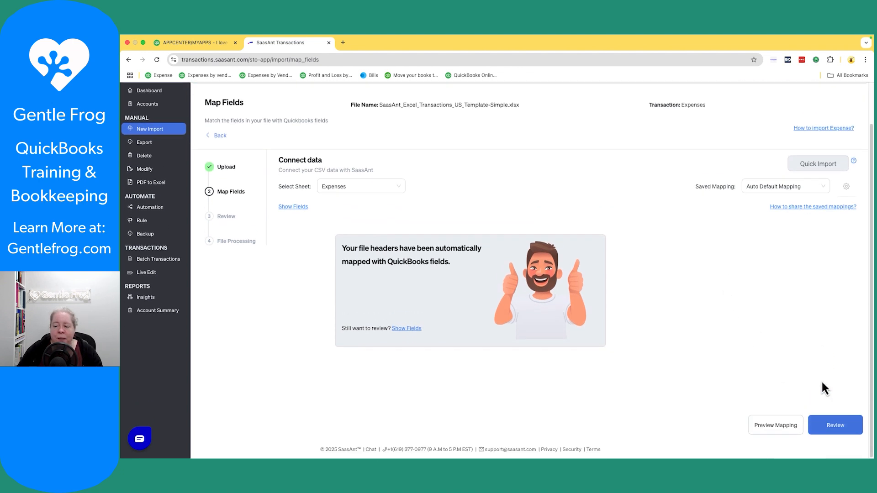
left_click(838, 431)
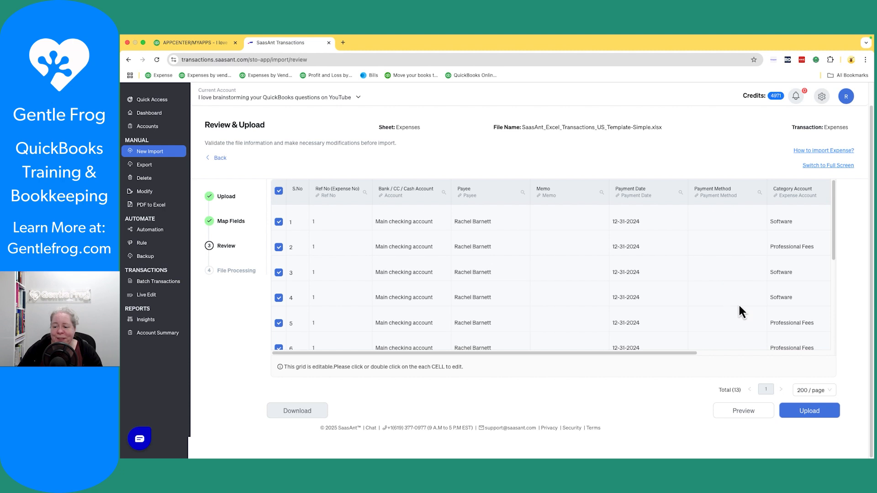
left_click(808, 413)
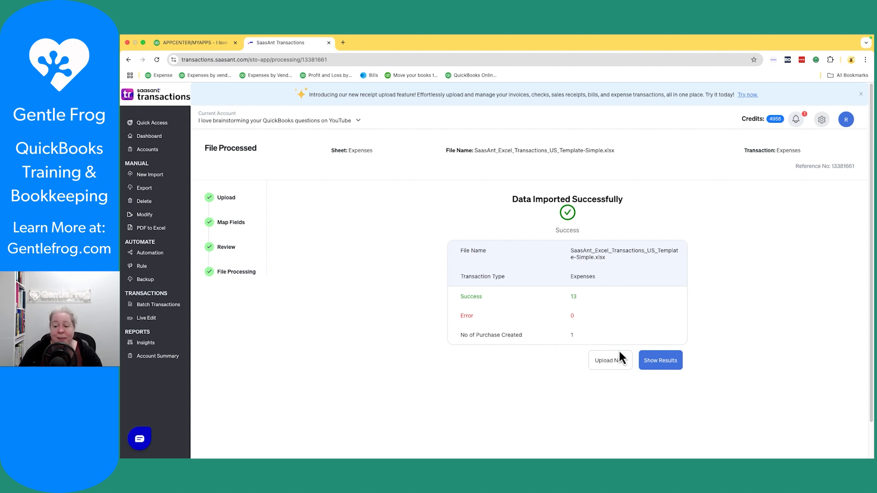
left_click(656, 368)
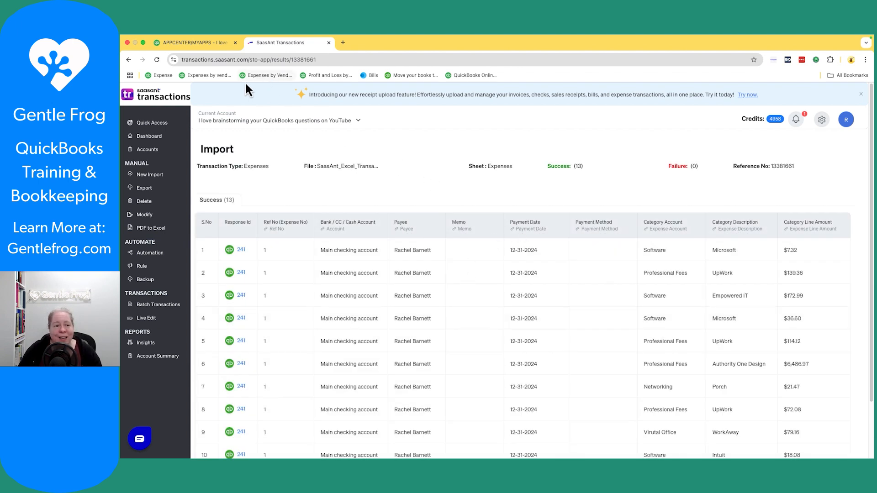
- Return to QuickBooks Online and open Expense 1 dated 12/31/2024 from the recent transactions in the search
left_click(191, 48)
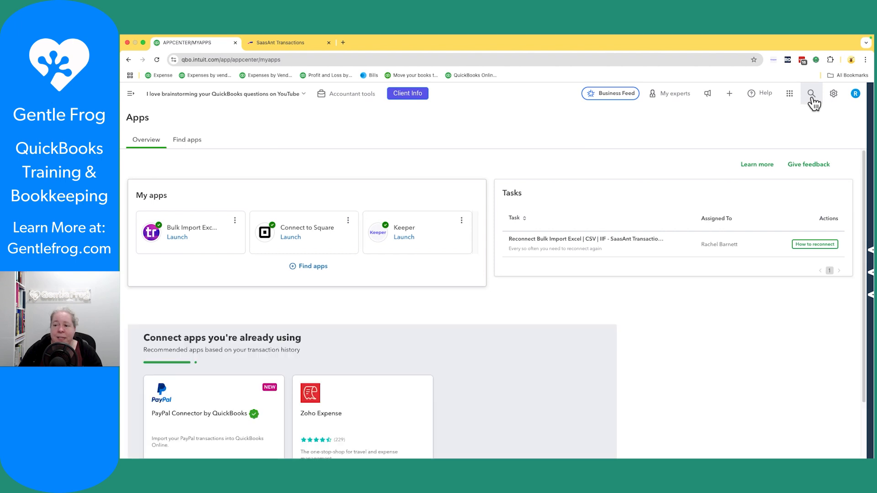
left_click(813, 99)
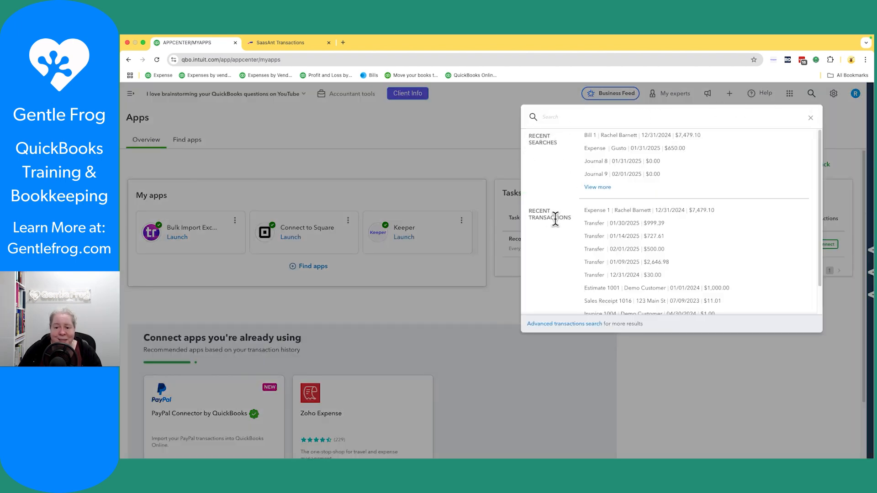
left_click(638, 214)
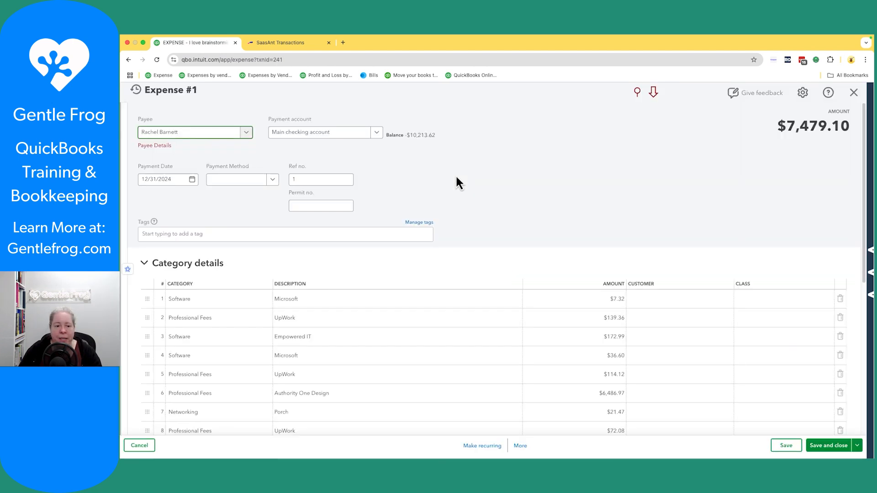
- Examine the imported expense's payee, reference number, category lines, total and attachments area
left_click(212, 141)
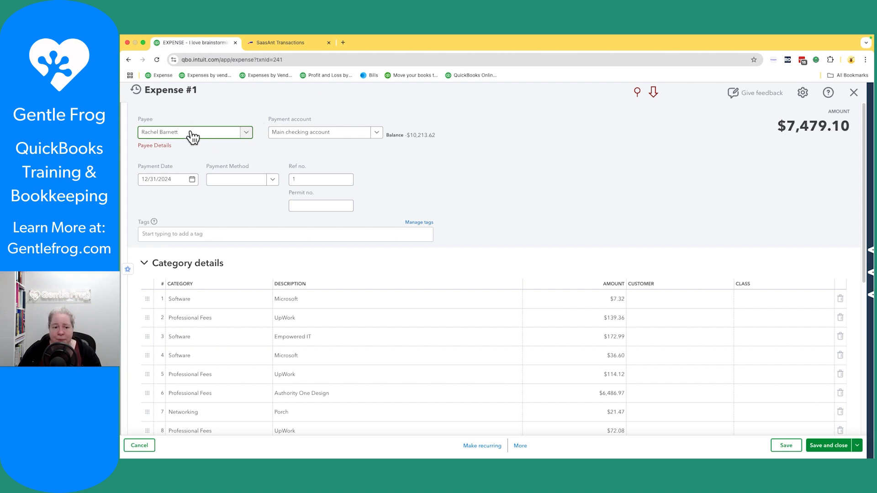
left_click(306, 179)
scroll(531, 230, "down", 5)
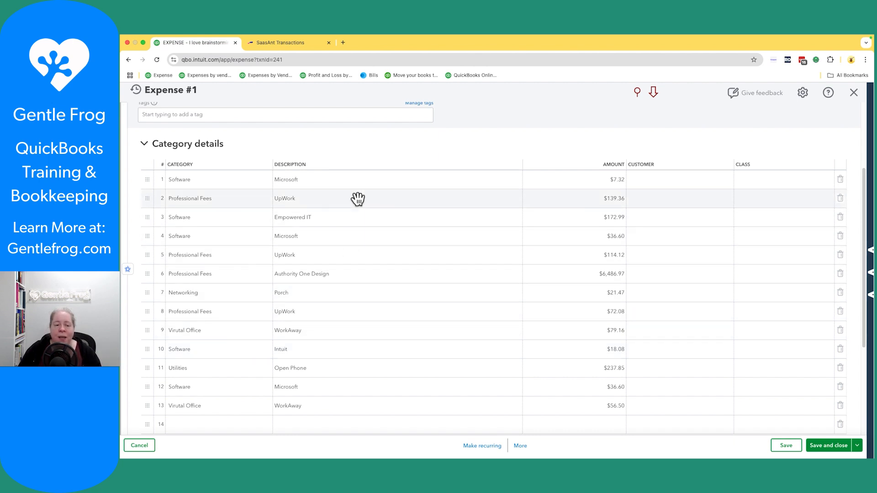
scroll(368, 330, "down", 2)
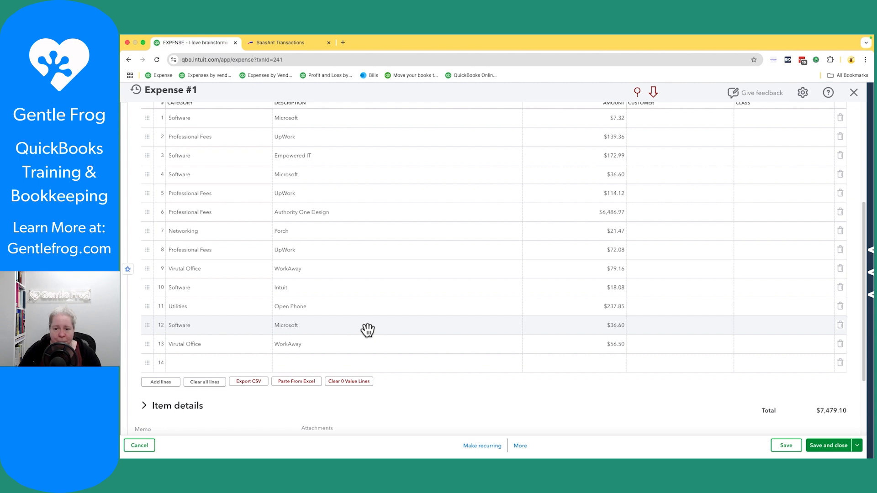
scroll(612, 273, "down", 1)
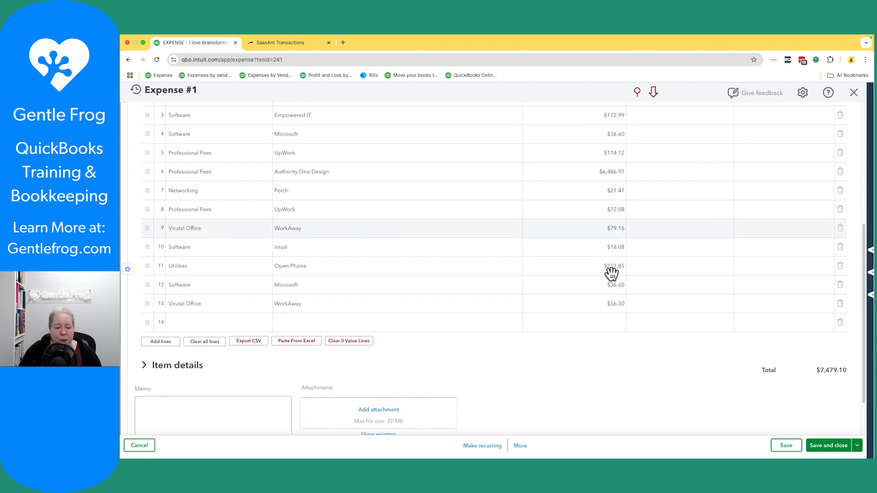
scroll(612, 273, "down", 1)
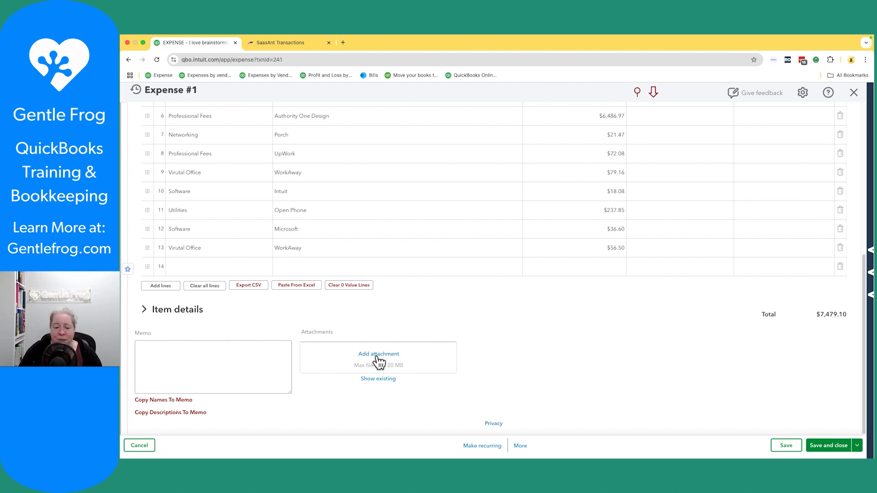
scroll(515, 353, "up", 10)
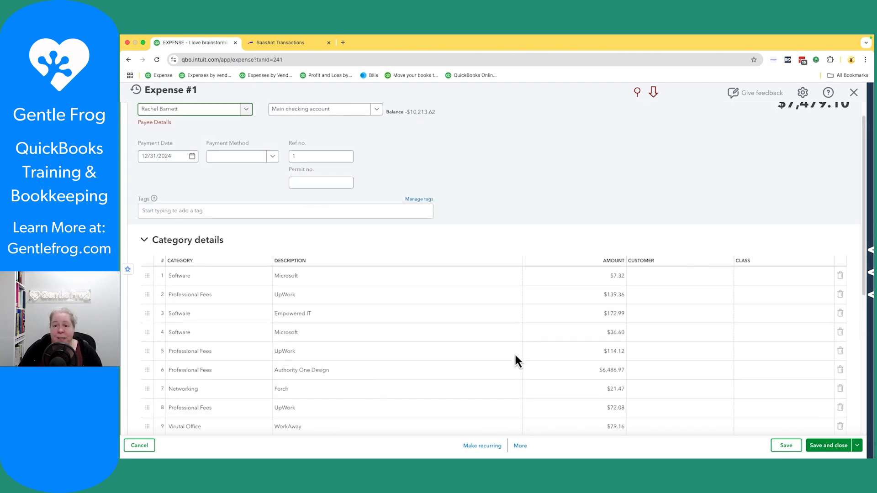